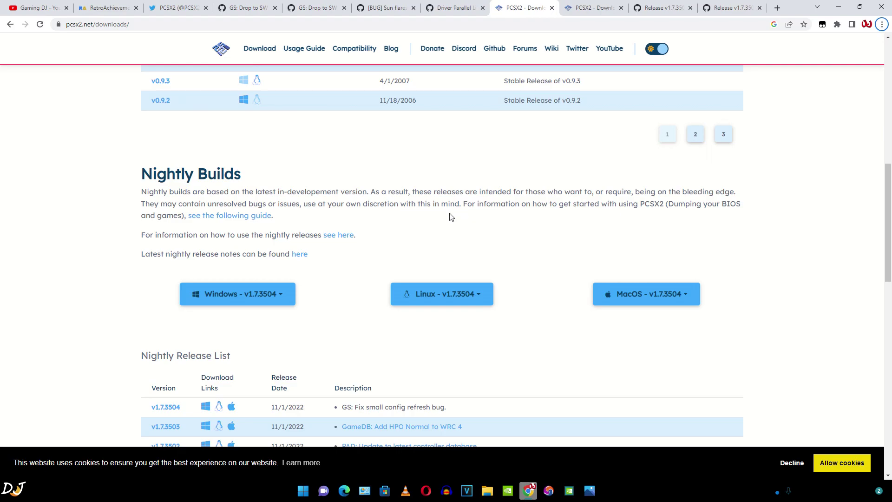
# - Download pcsx2-v1.7.3500-windows-64bit-AVX2-Qt.7z from the v1.7.3500 nightly release page and open the downloaded archive
pyautogui.scroll(-4, 134, 333)
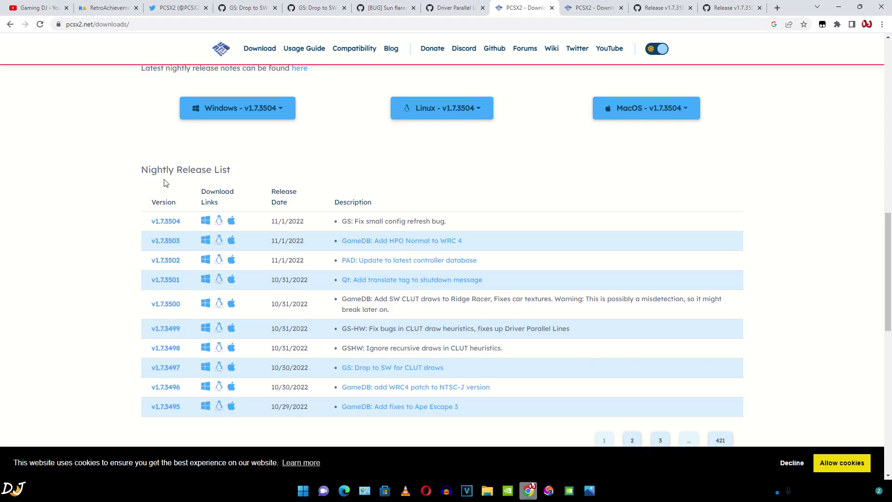
pyautogui.click(166, 305)
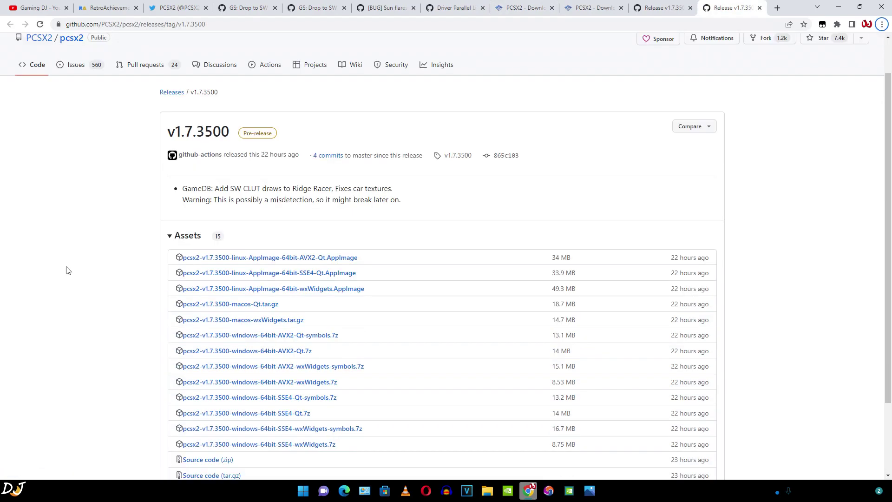
pyautogui.scroll(-2, 119, 371)
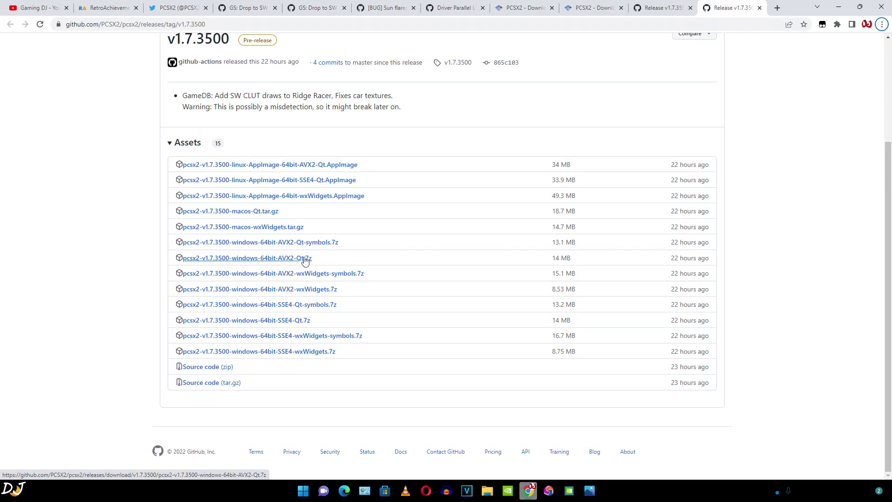
pyautogui.click(245, 259)
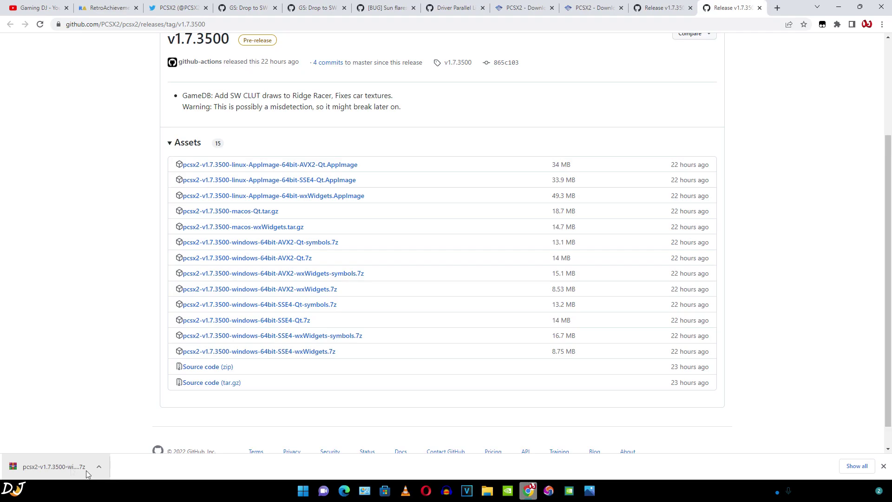
pyautogui.click(42, 467)
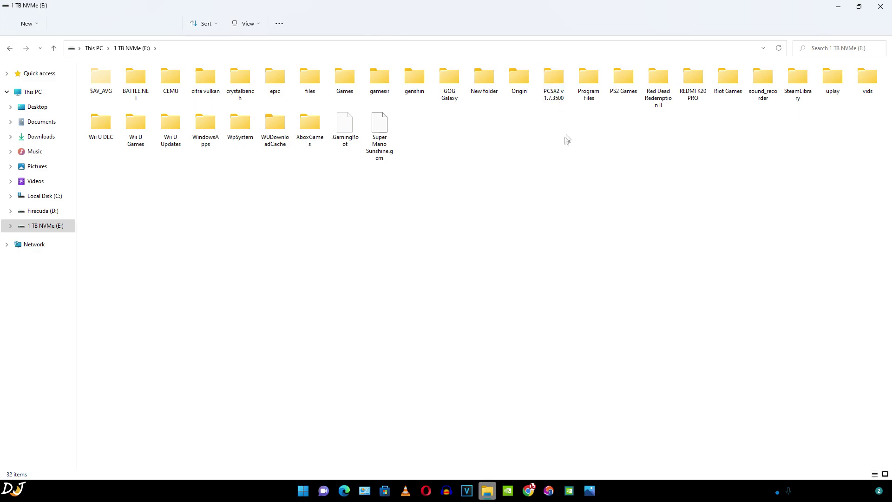
# - Open the PCSX2 v 1.7.3500 folder on the E: drive, check the BIOS files in its bios folder, and return
pyautogui.moveTo(562, 100)
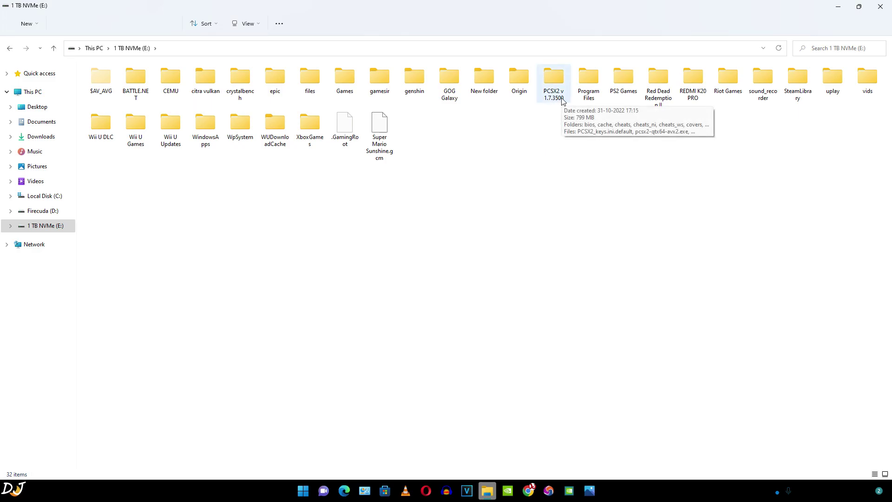
pyautogui.doubleClick(562, 100)
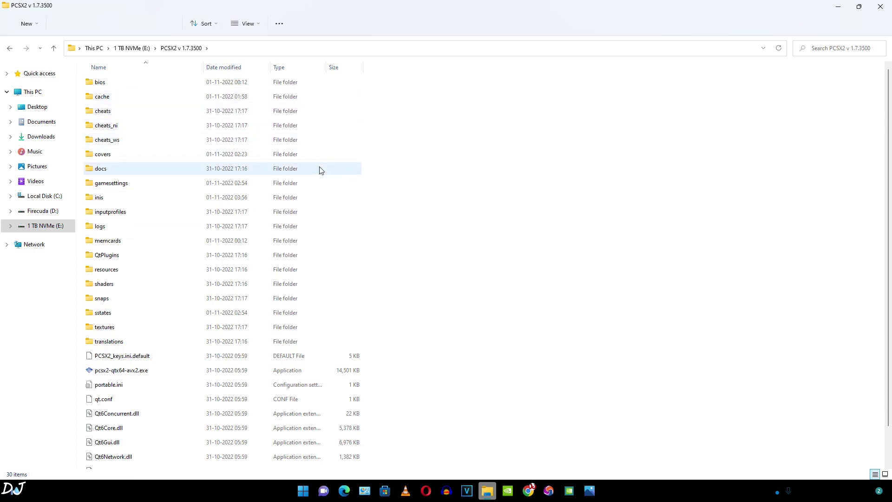
pyautogui.moveTo(101, 88)
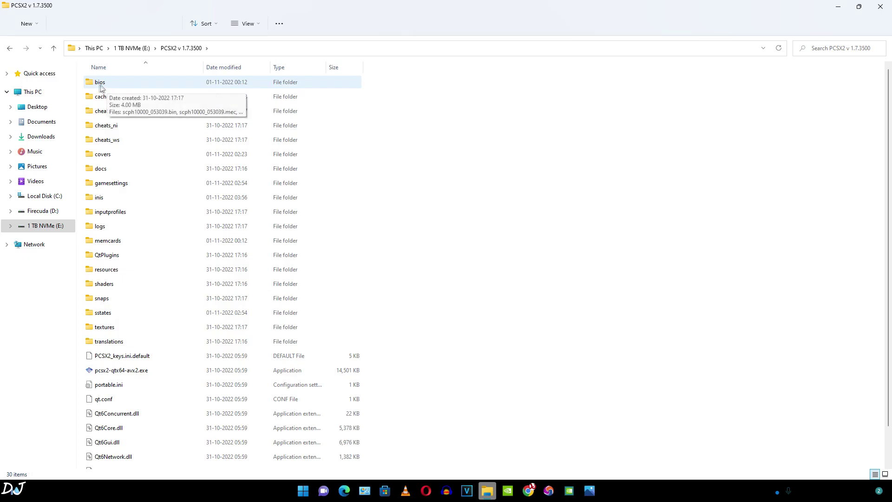
pyautogui.doubleClick(101, 86)
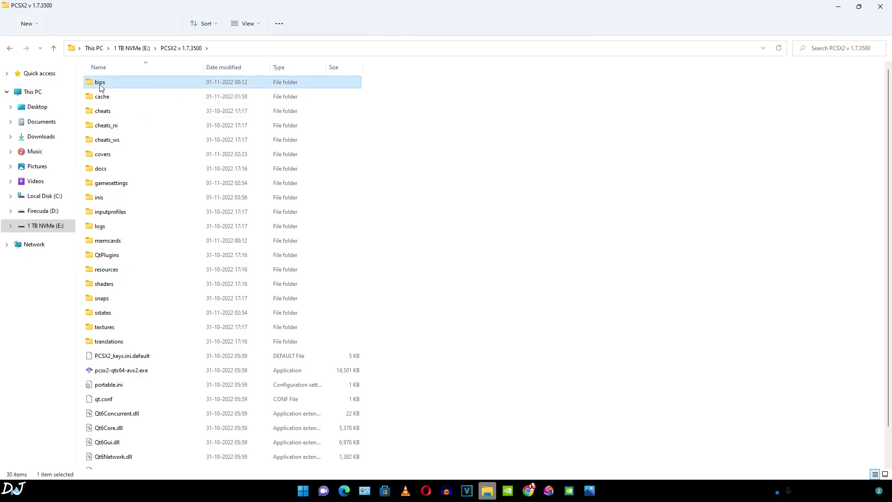
pyautogui.click(120, 86)
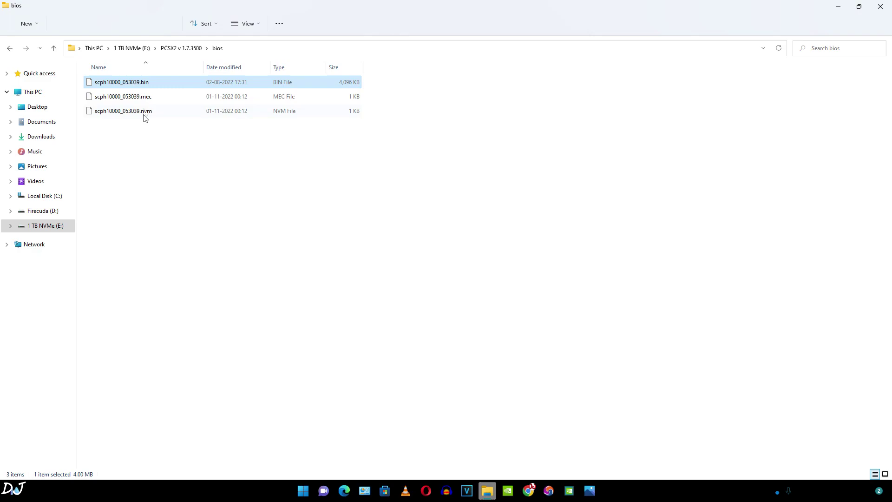
pyautogui.click(53, 48)
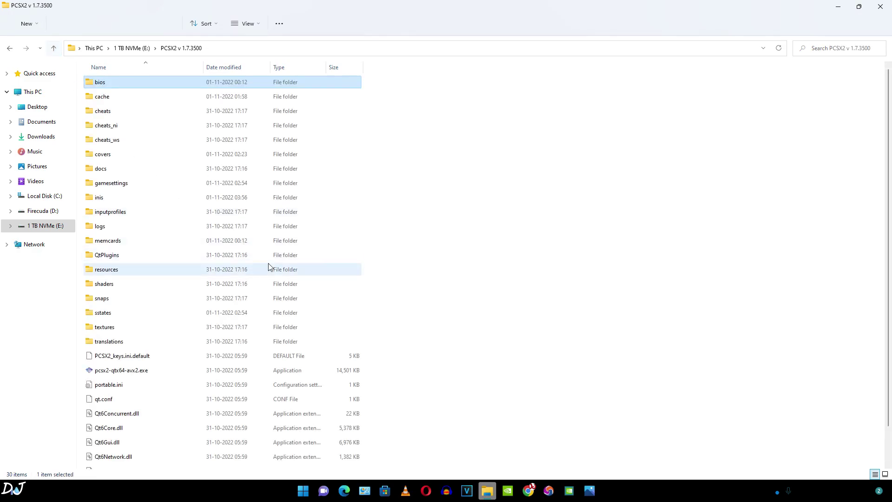
# - Launch pcsx2-qtx64-avx2.exe and postpone the offered emulator update
pyautogui.doubleClick(134, 371)
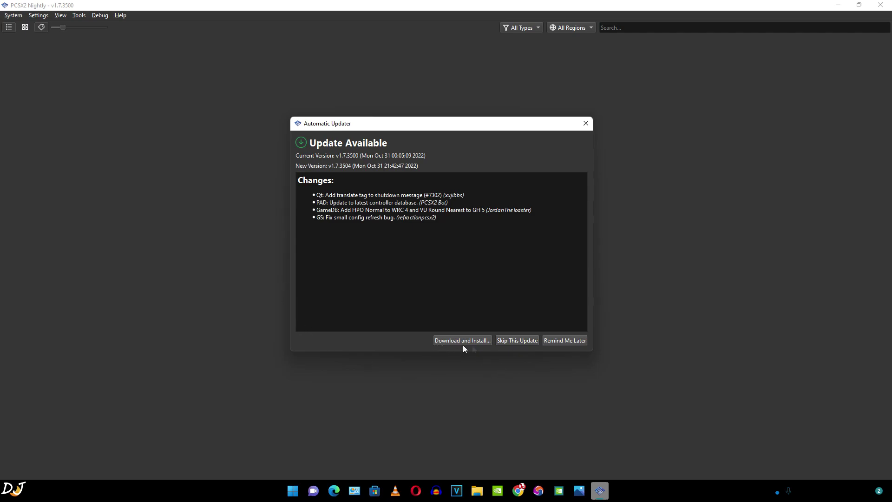
pyautogui.click(565, 341)
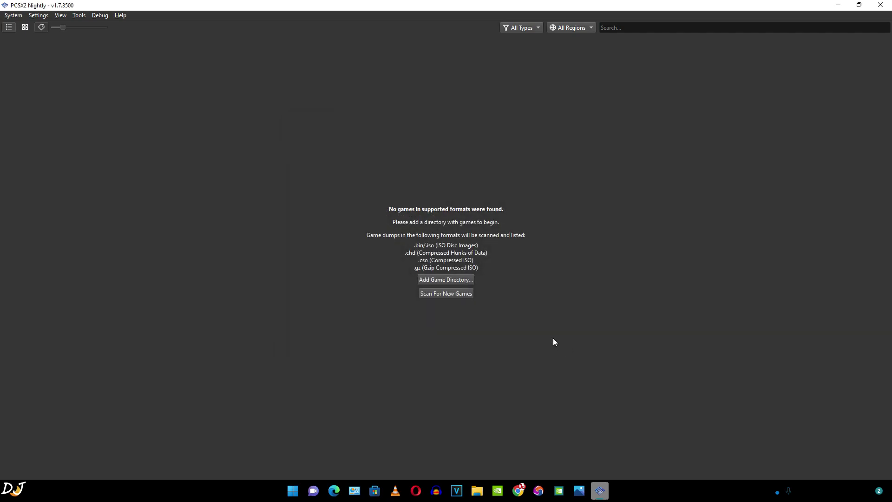
# - Add E:\PS2 Games as a game directory and have it scanned recursively
pyautogui.click(457, 282)
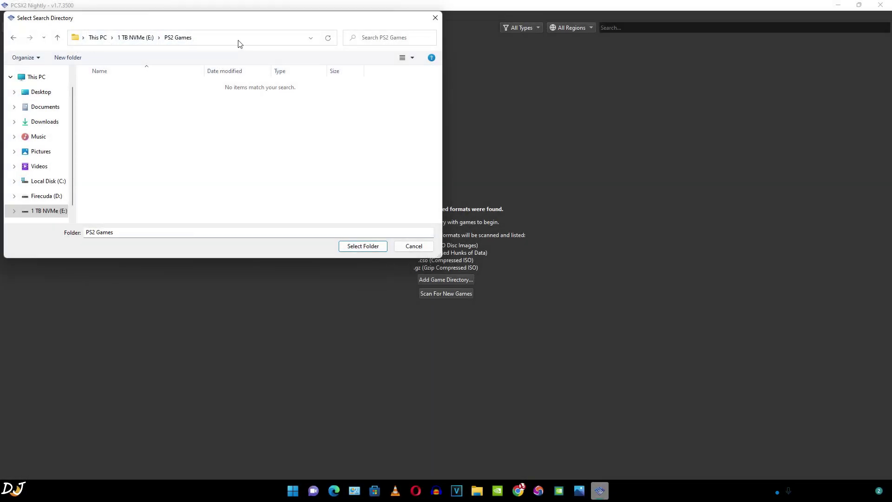
pyautogui.click(359, 249)
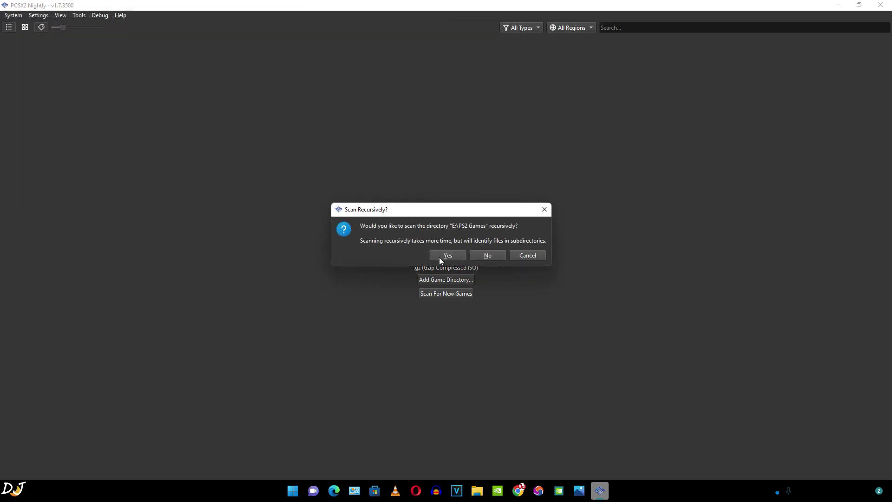
pyautogui.click(439, 257)
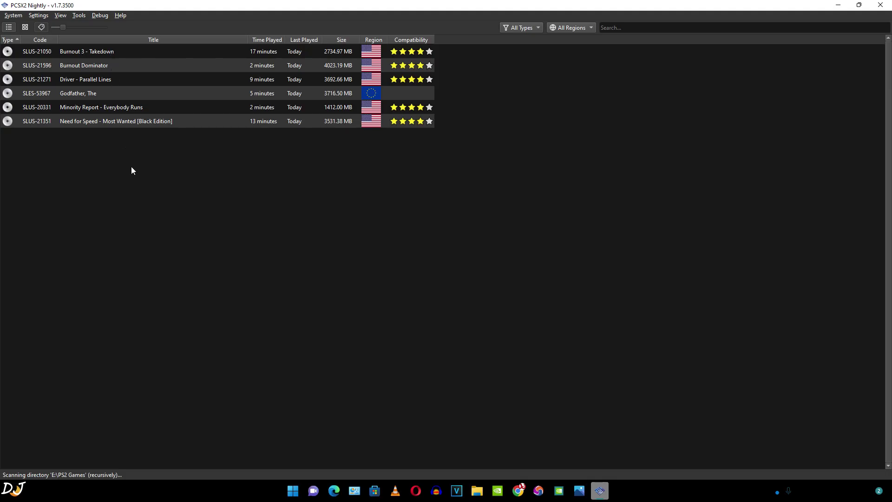
# - Open the emulator settings and review the interface, game list and BIOS options, including Fast Boot
pyautogui.click(19, 16)
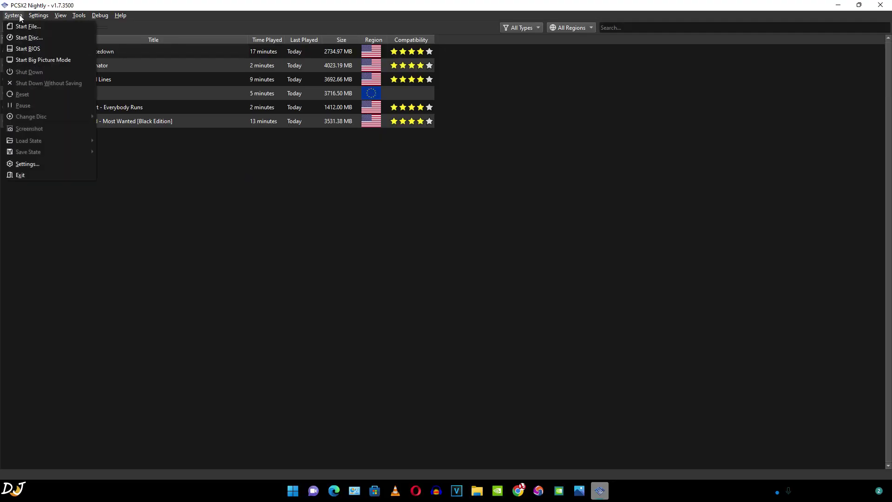
pyautogui.click(30, 162)
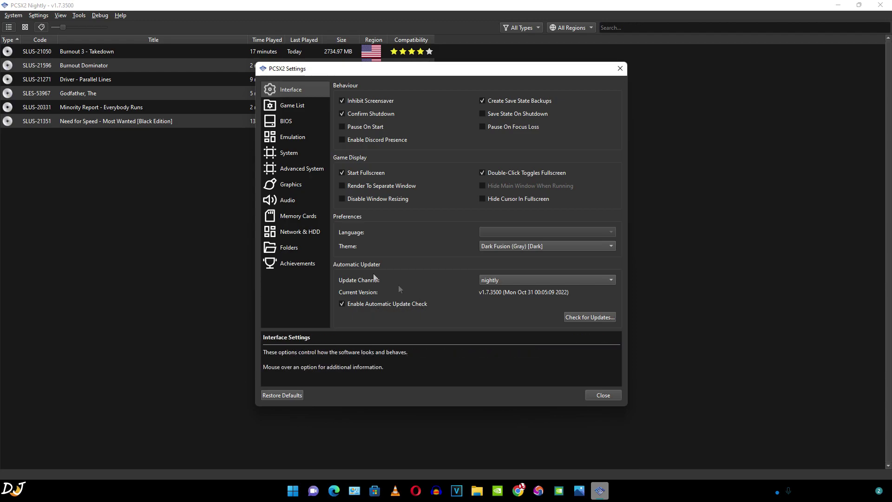
pyautogui.click(297, 108)
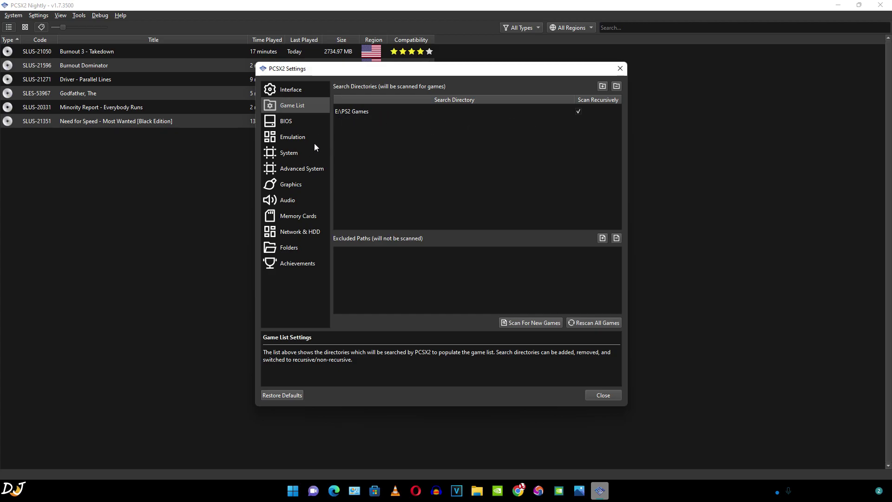
pyautogui.click(298, 124)
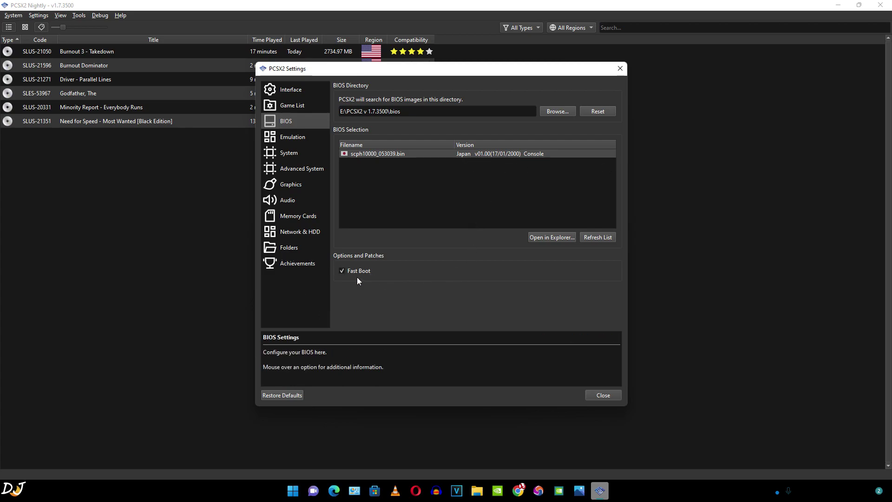
pyautogui.moveTo(364, 278)
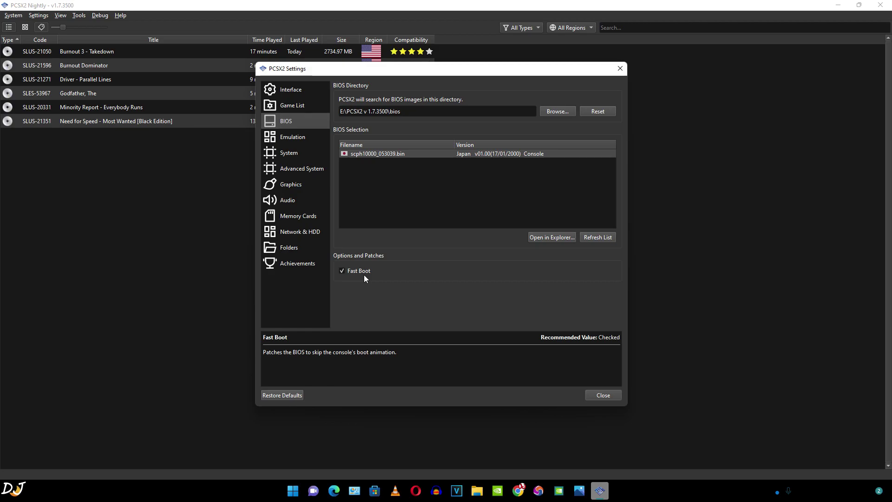
# - Review the emulation settings and the speeds available for fast forward, leaving the selection as it is
pyautogui.click(310, 135)
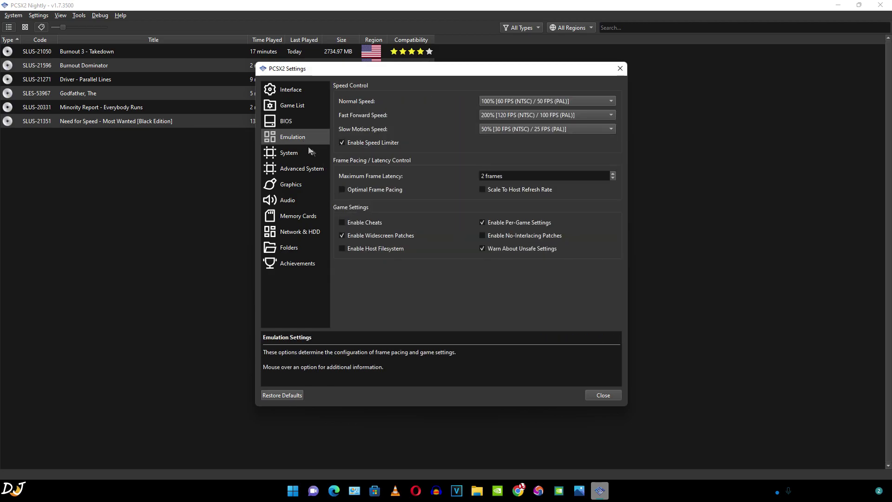
pyautogui.moveTo(490, 188)
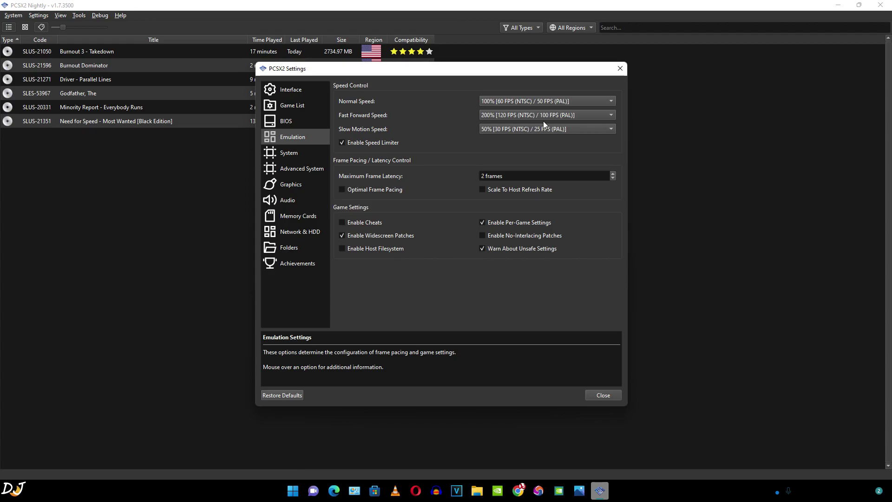
pyautogui.click(609, 115)
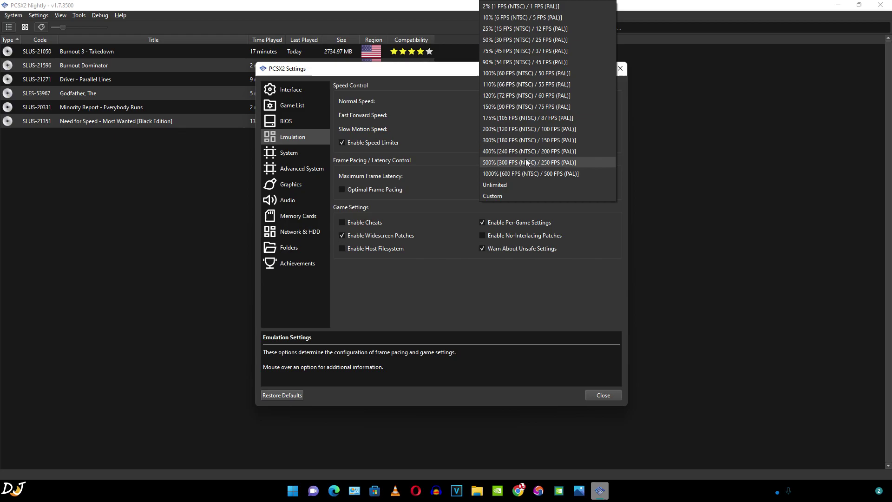
pyautogui.click(436, 126)
# - Check the System settings, including the MTVU option, and the Advanced System settings
pyautogui.click(297, 153)
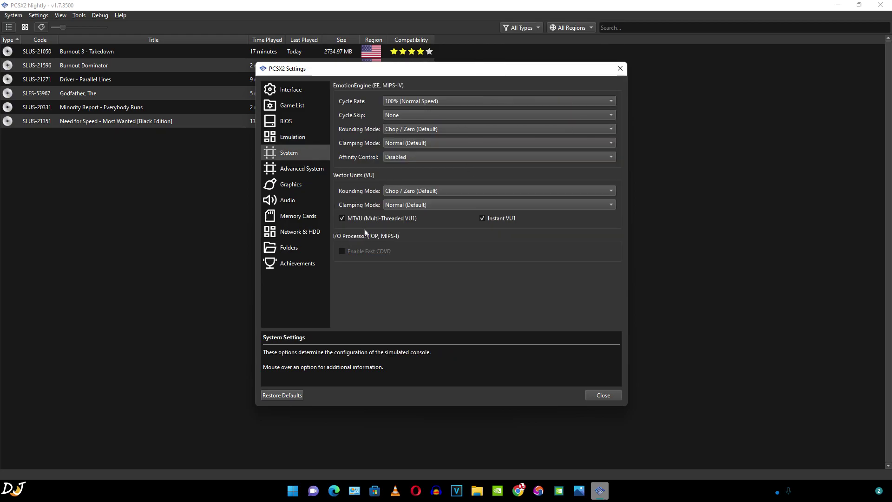
pyautogui.moveTo(398, 225)
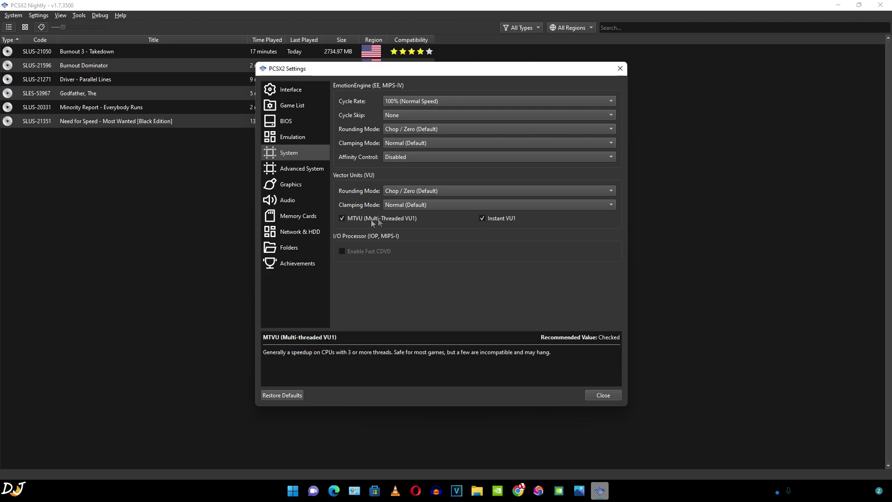
pyautogui.click(297, 169)
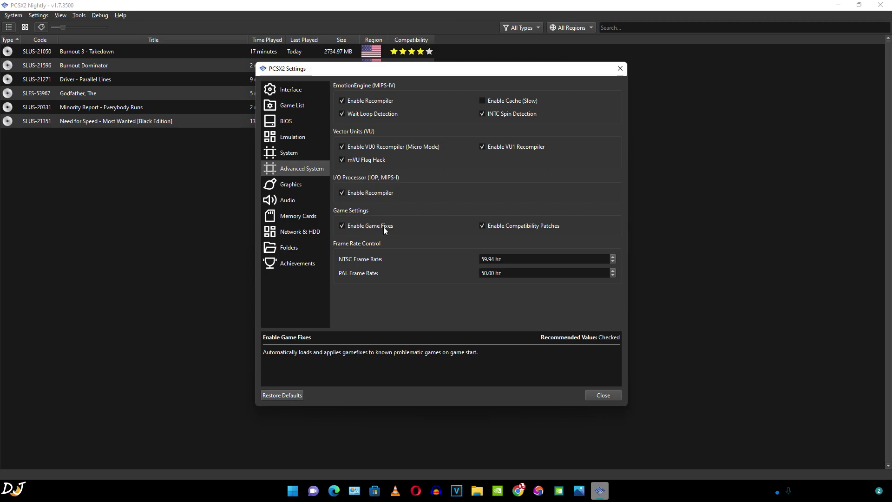
# - In the graphics settings, choose the Vulkan renderer and the Fit to Window/Screen aspect ratio
pyautogui.click(297, 186)
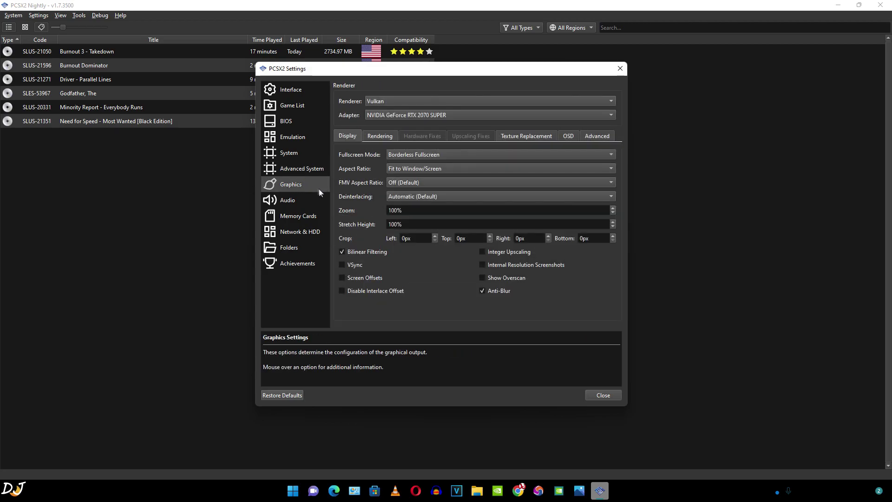
pyautogui.click(392, 98)
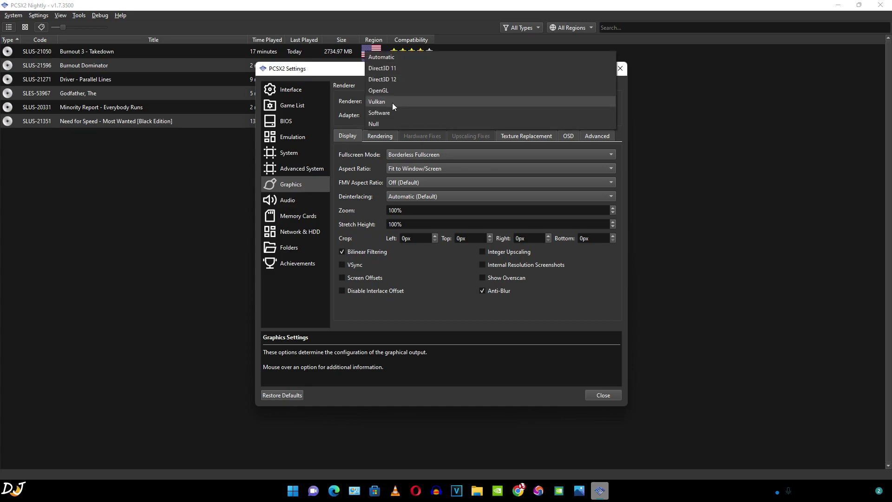
pyautogui.click(392, 102)
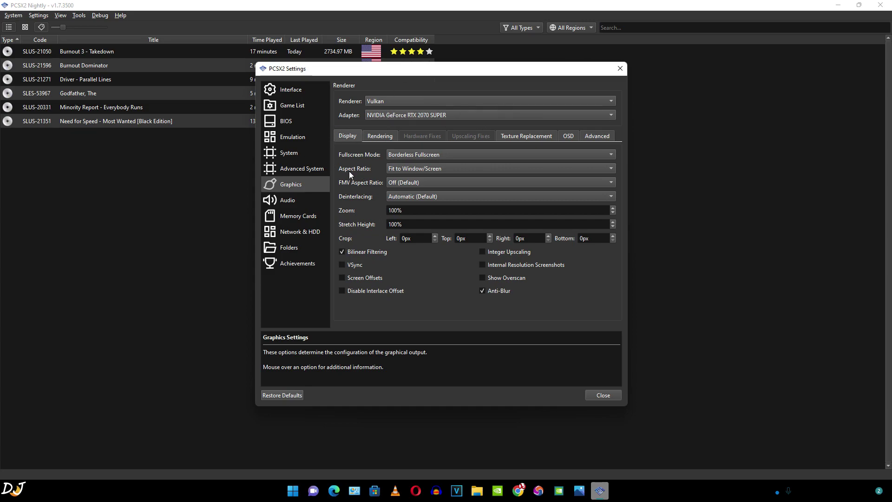
pyautogui.click(413, 170)
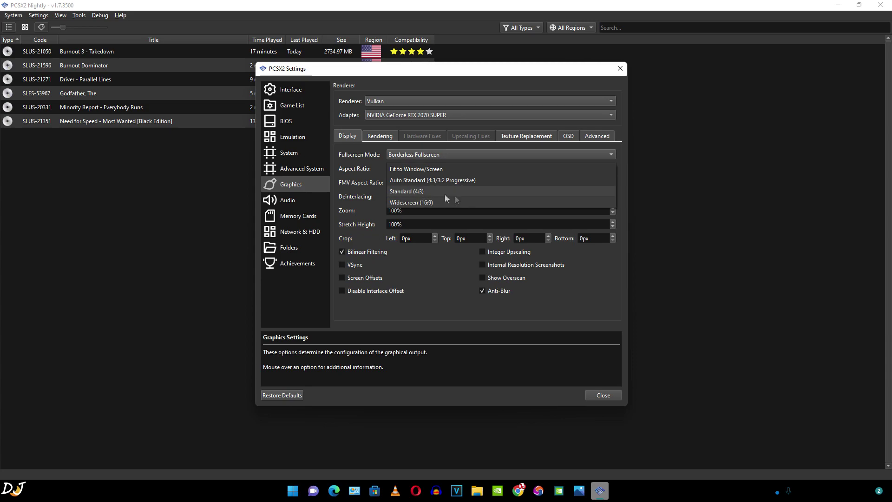
pyautogui.click(427, 170)
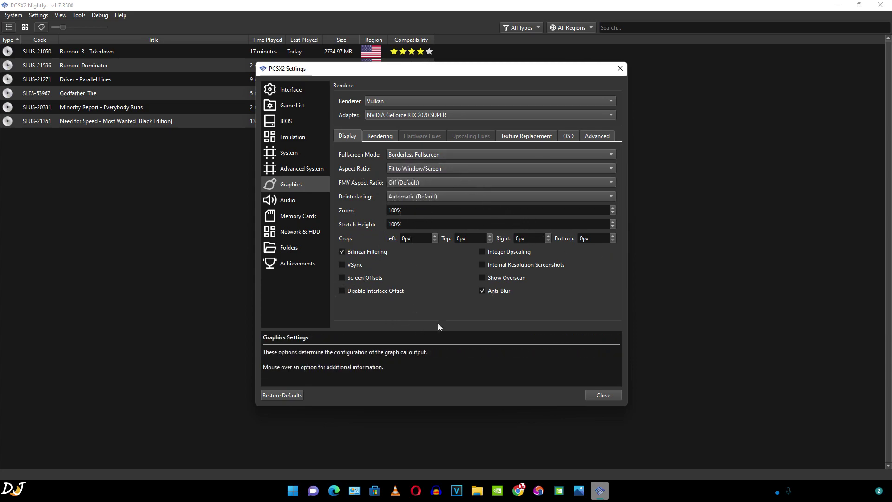
# - Examine the graphics rendering options and the available internal resolutions without choosing a different one
pyautogui.click(376, 137)
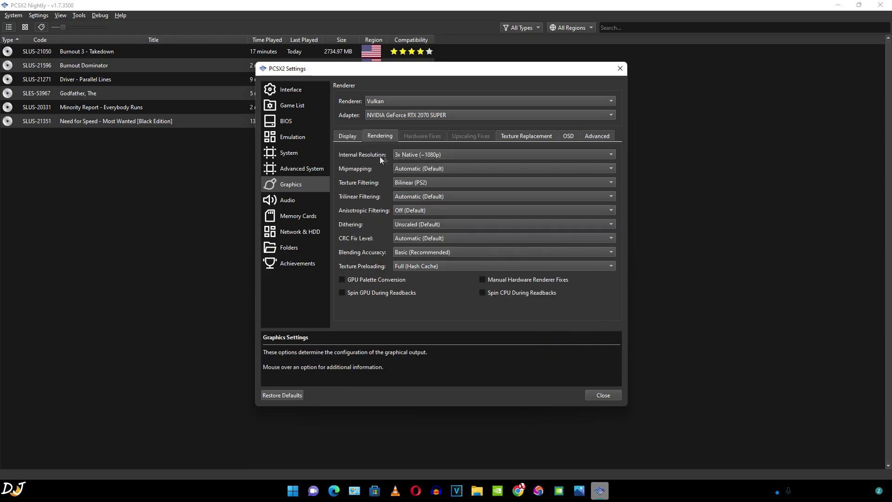
pyautogui.click(448, 158)
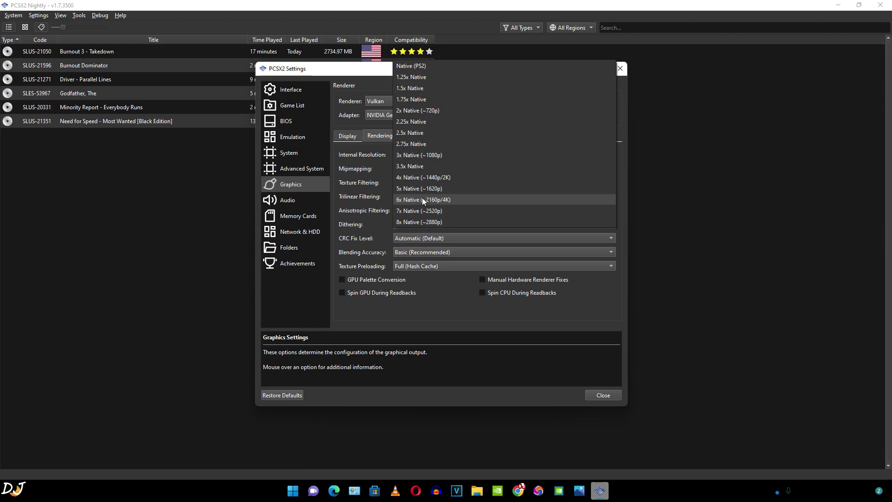
pyautogui.click(358, 174)
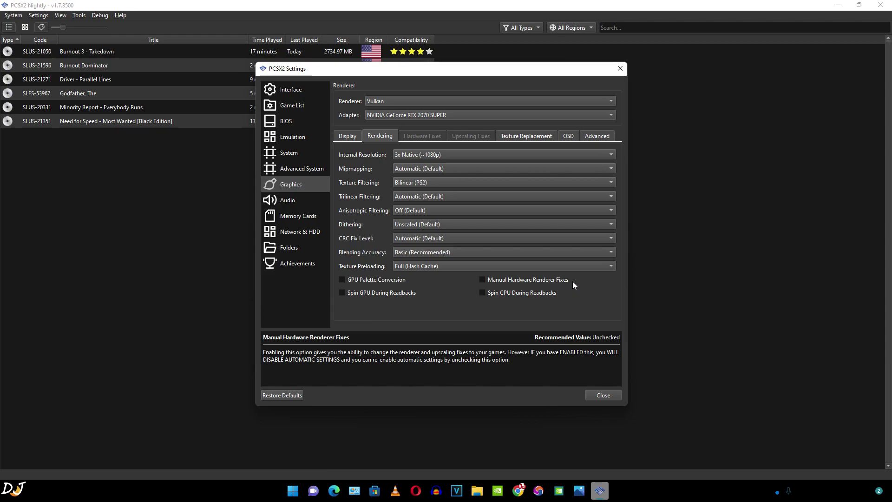
# - Enable Manual Hardware Renderer Fixes, check the hardware fixes it unlocks, and disable the option again
pyautogui.click(482, 279)
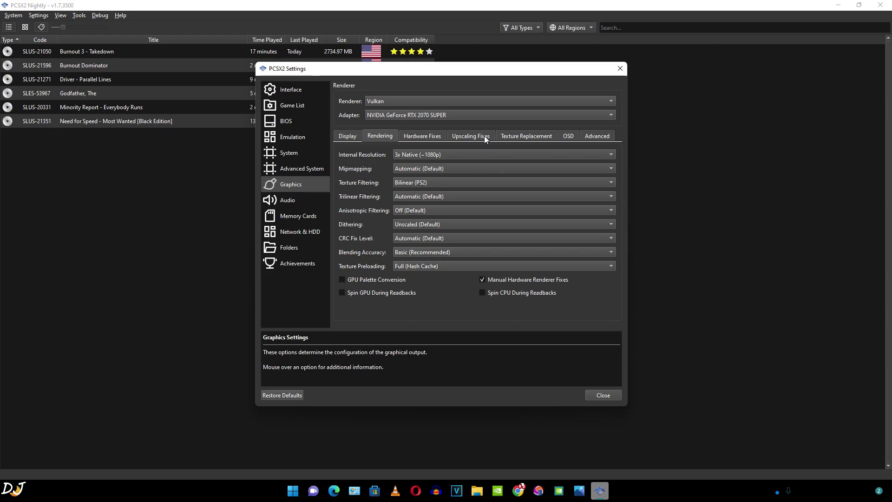
pyautogui.click(432, 137)
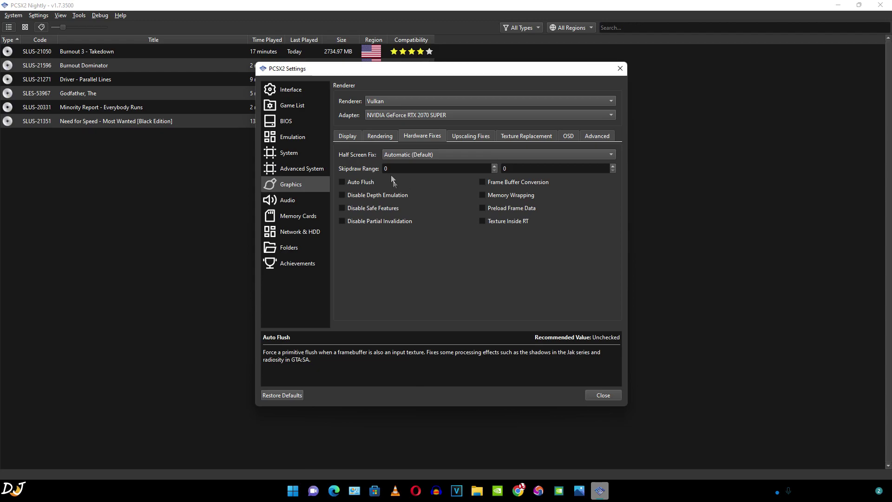
pyautogui.click(381, 135)
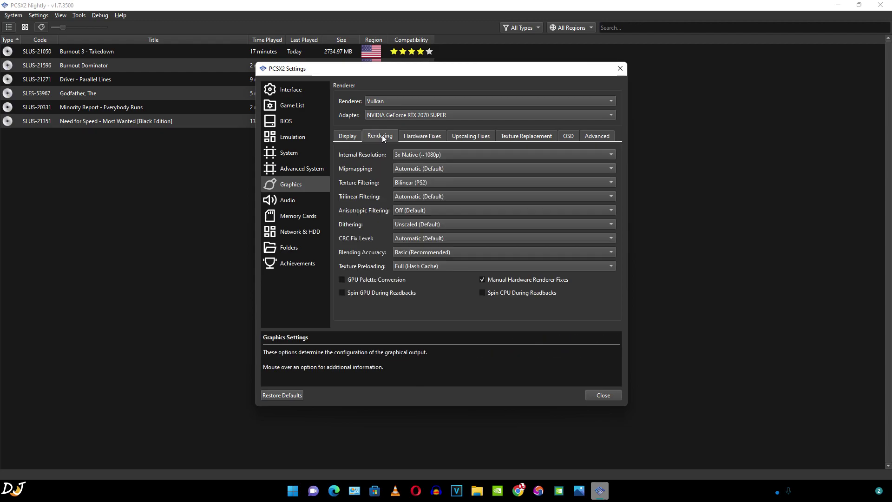
pyautogui.click(493, 279)
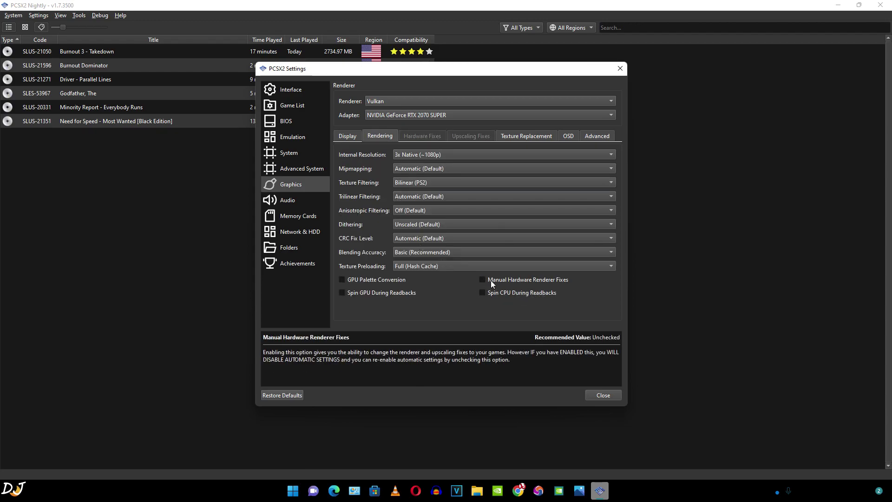
# - Review the texture replacement, OSD and advanced graphics options, plus the audio settings, without changing any values
pyautogui.click(529, 136)
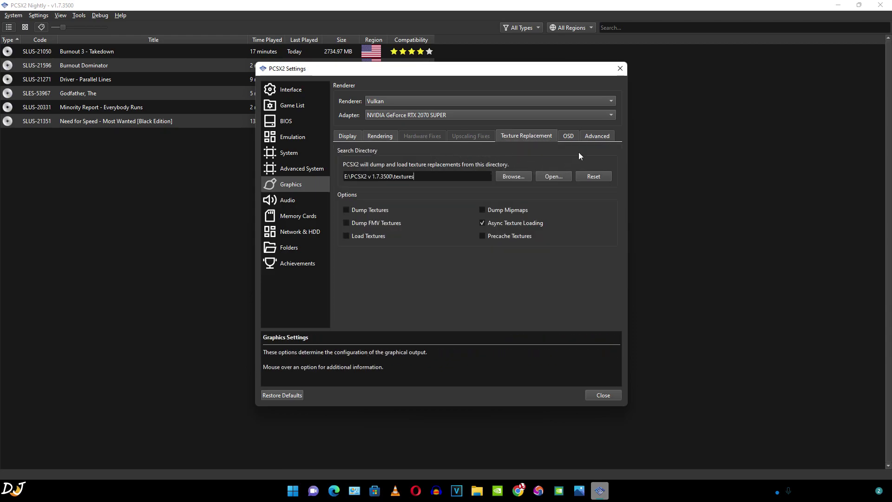
pyautogui.click(569, 137)
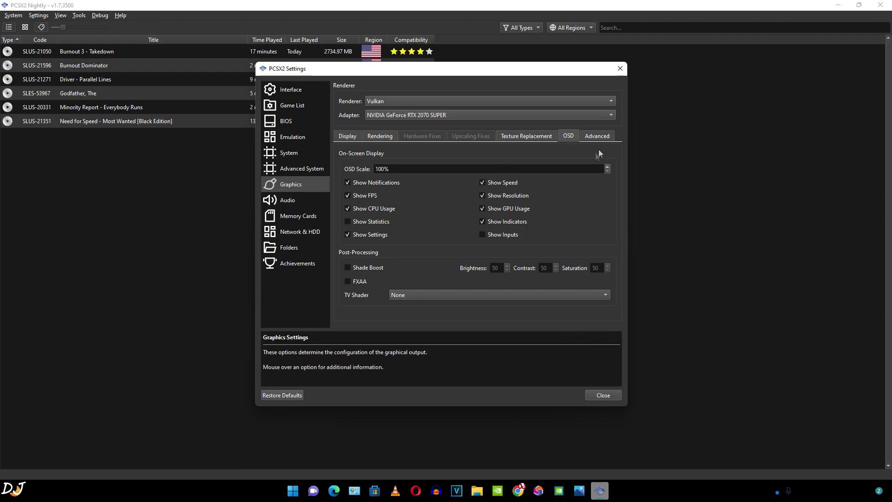
pyautogui.click(597, 136)
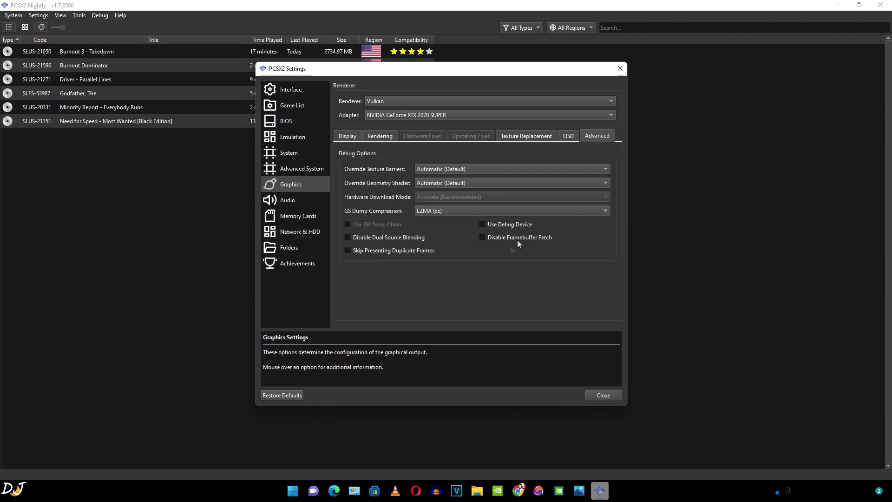
pyautogui.click(320, 201)
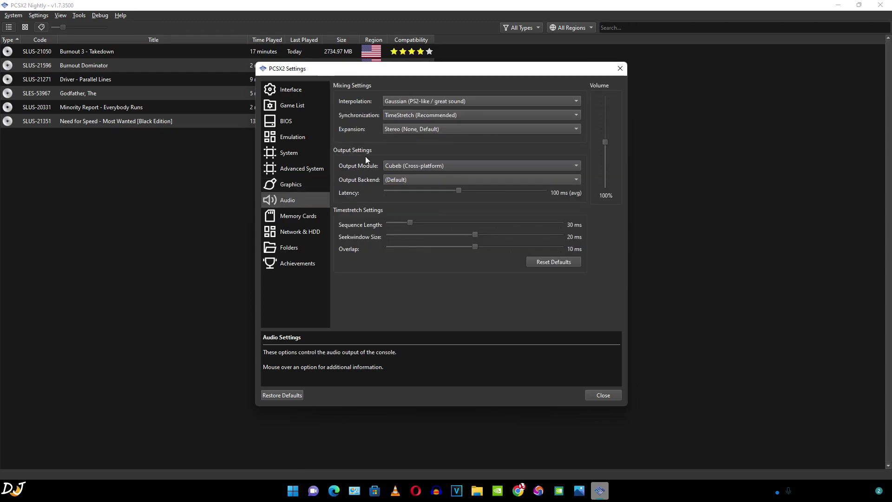
# - Create a 64 MB memory card named 12, keeping NTFS compression enabled
pyautogui.click(300, 219)
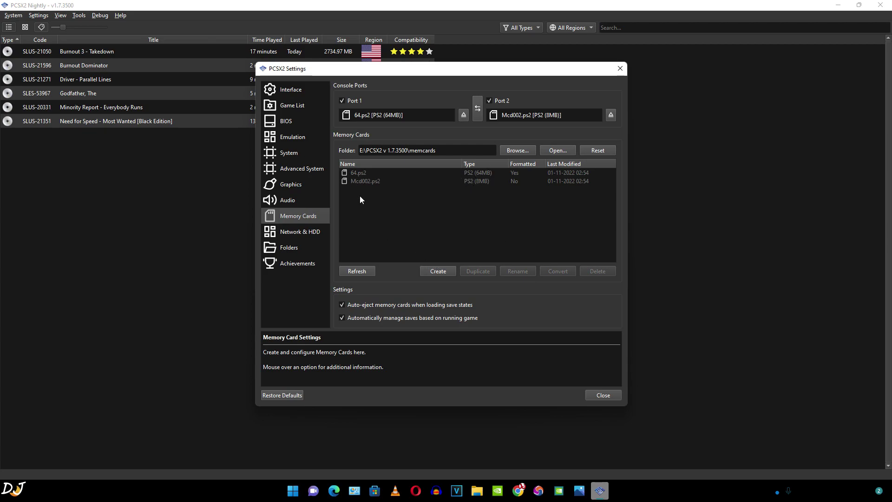
pyautogui.click(448, 272)
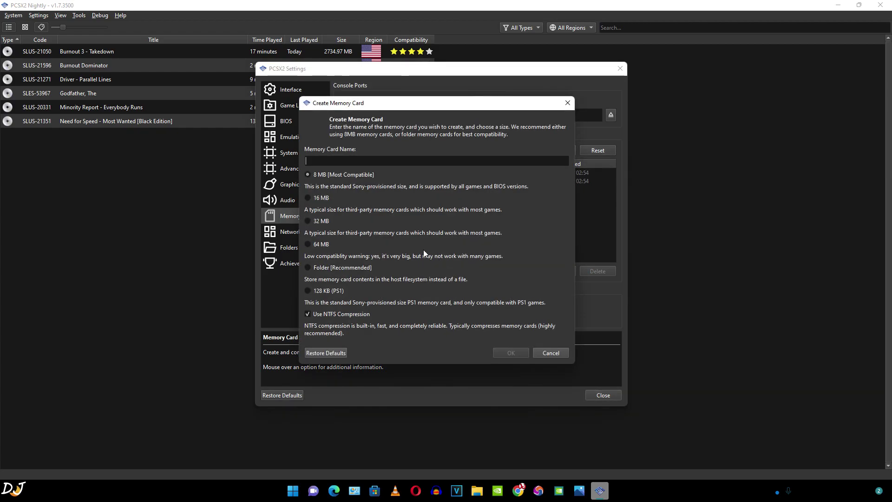
pyautogui.click(308, 245)
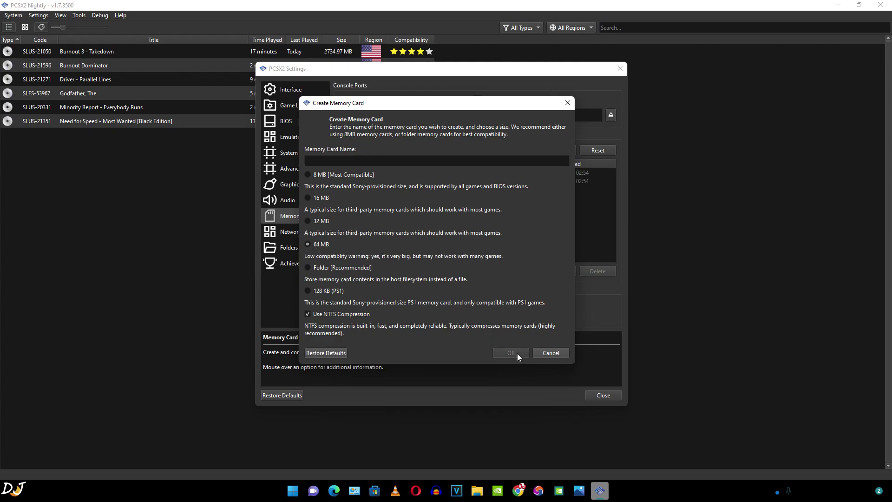
pyautogui.click(336, 161)
pyautogui.write('12')
pyautogui.click(511, 353)
pyautogui.click(461, 242)
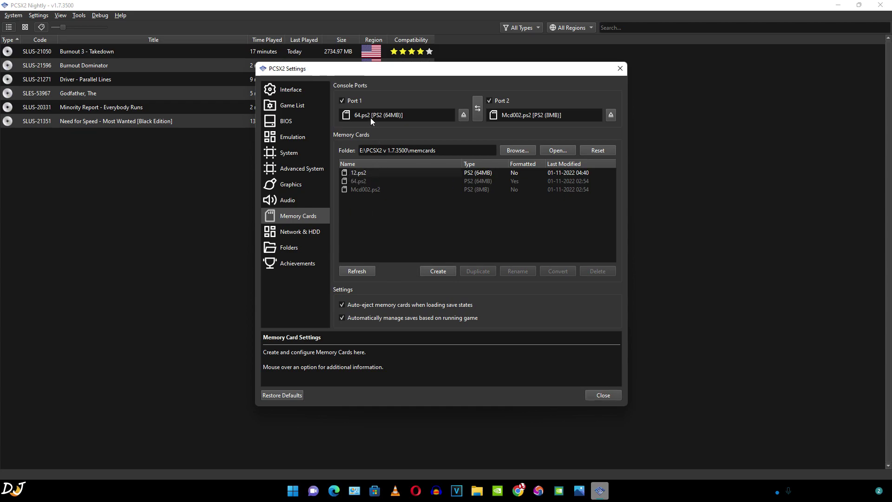
# - Assign the 12.ps2 memory card to Port 1, and put 64.ps2 back in that port
pyautogui.rightClick(360, 173)
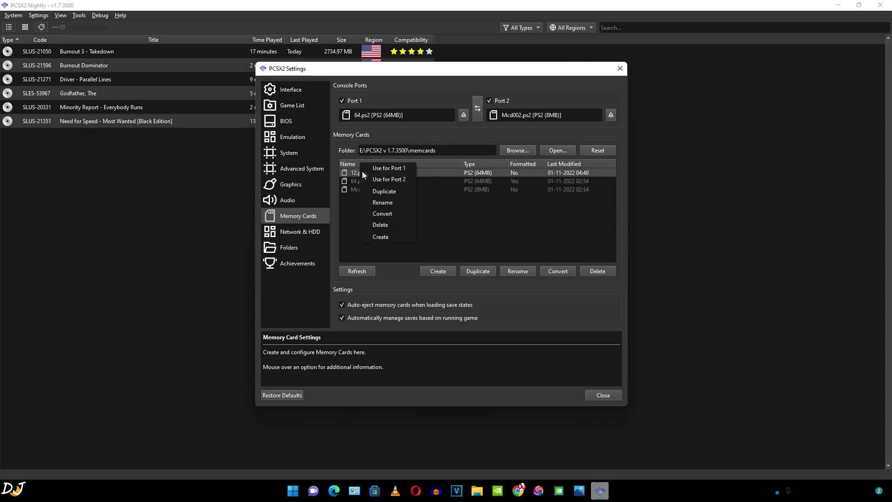
pyautogui.click(388, 169)
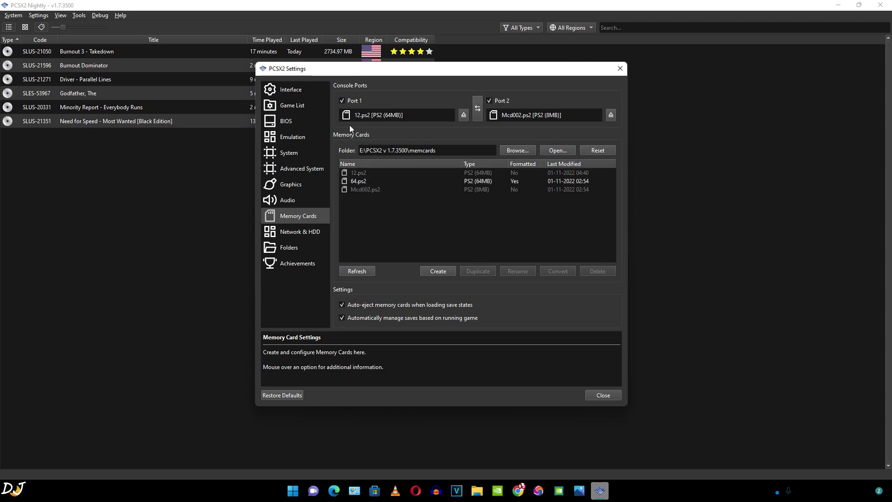
pyautogui.rightClick(356, 181)
pyautogui.click(374, 175)
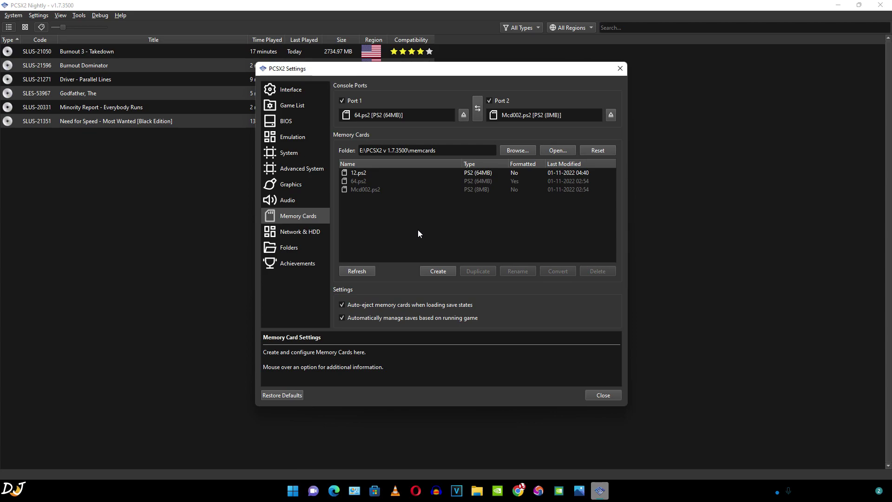
# - Check the network, folder and achievements settings, including the RetroAchievements login dialog and website, and return to PCSX2
pyautogui.click(302, 234)
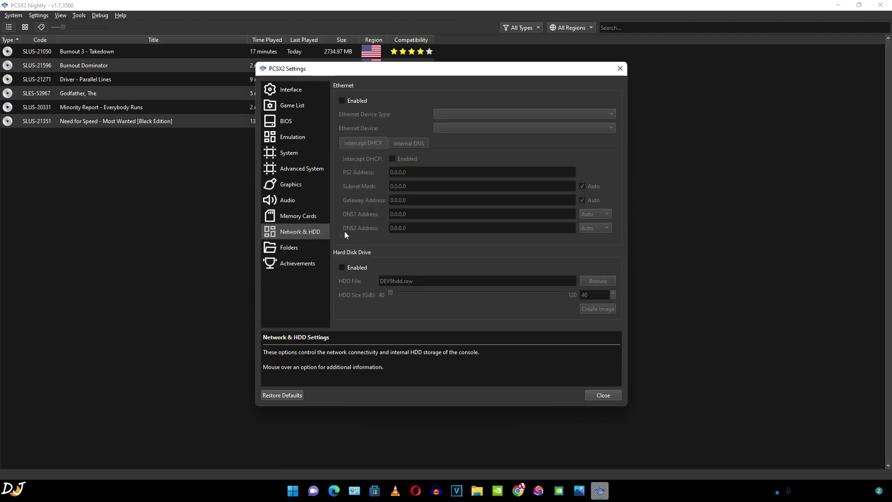
pyautogui.click(290, 247)
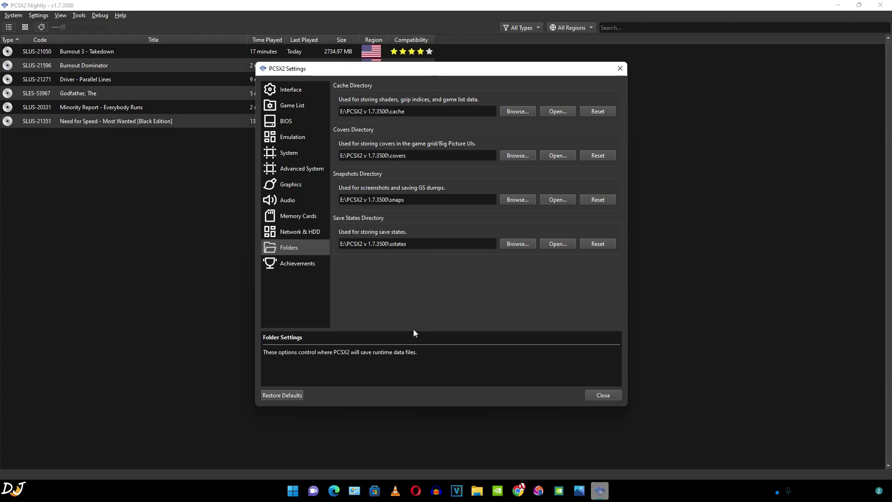
pyautogui.click(301, 263)
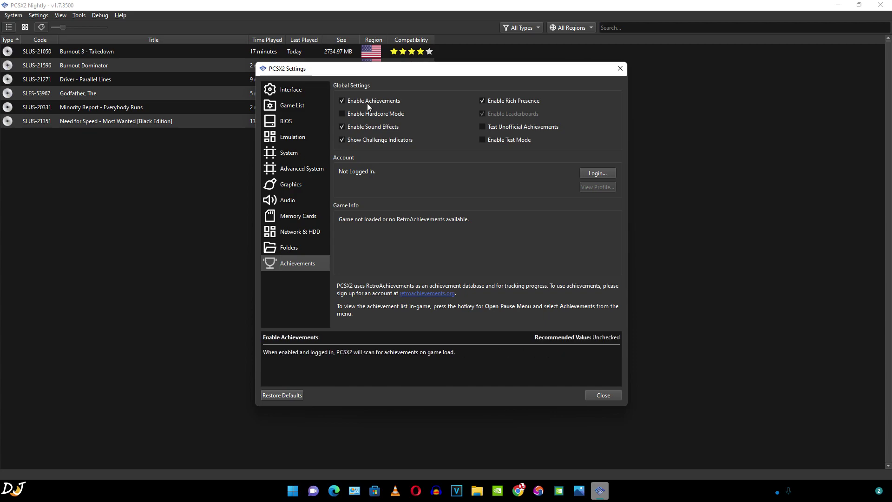
pyautogui.click(602, 173)
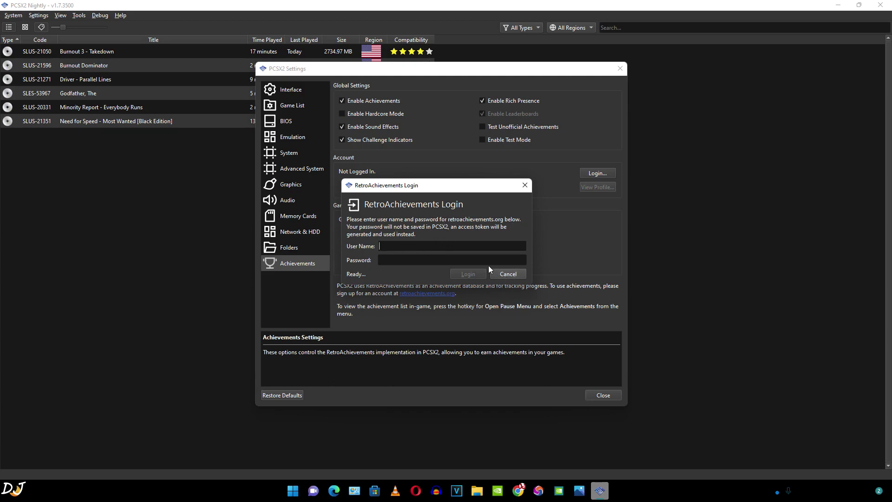
pyautogui.hotkey('alt', 'Tab')
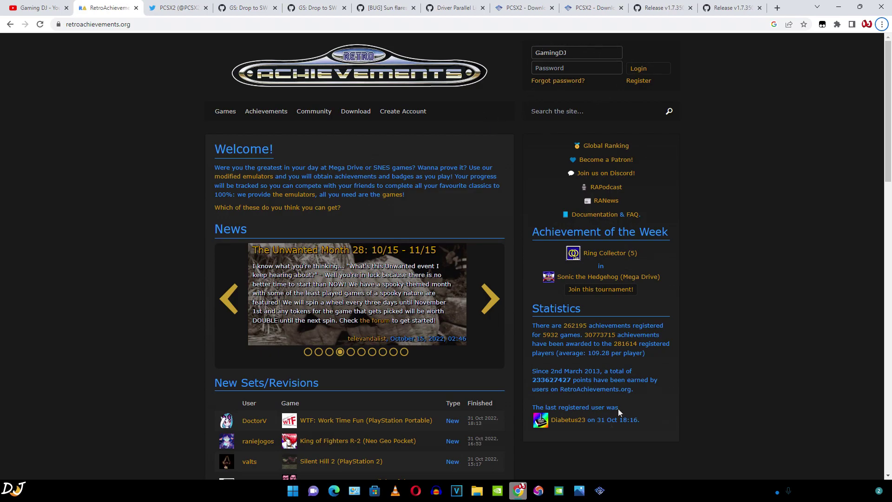
pyautogui.click(604, 494)
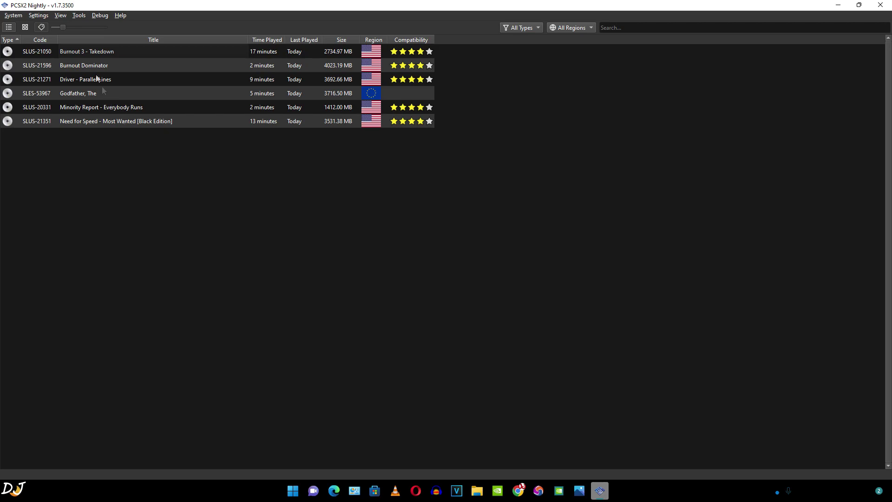
# - Enable the XInput input source and automatically map the DualShock 2 on Controller Port 1 to XInput-0 (XInput Controller 0)
pyautogui.click(41, 16)
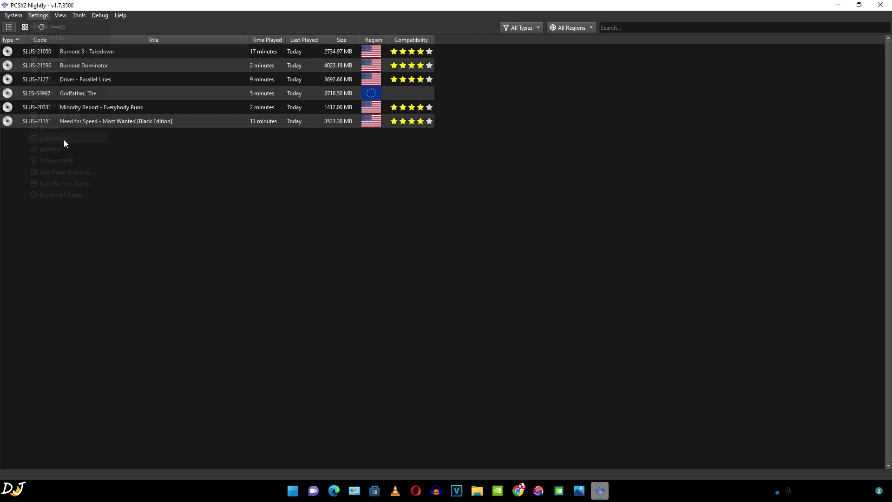
pyautogui.click(63, 138)
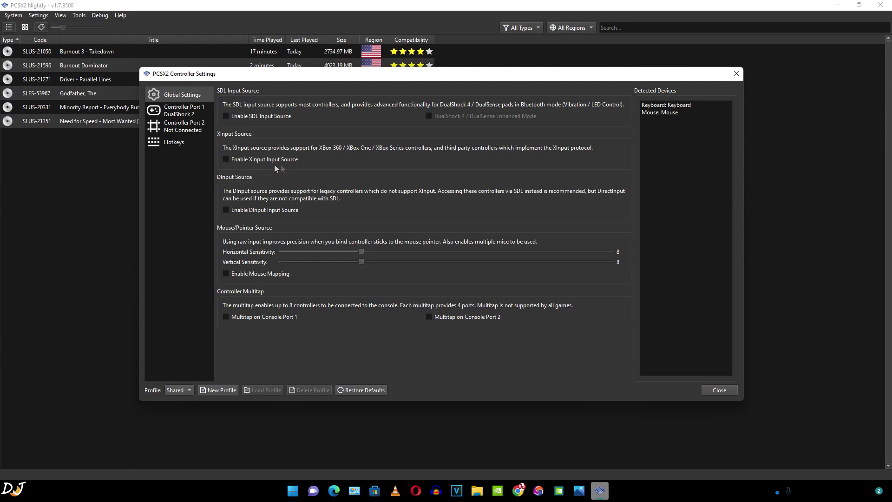
pyautogui.click(226, 160)
pyautogui.click(184, 115)
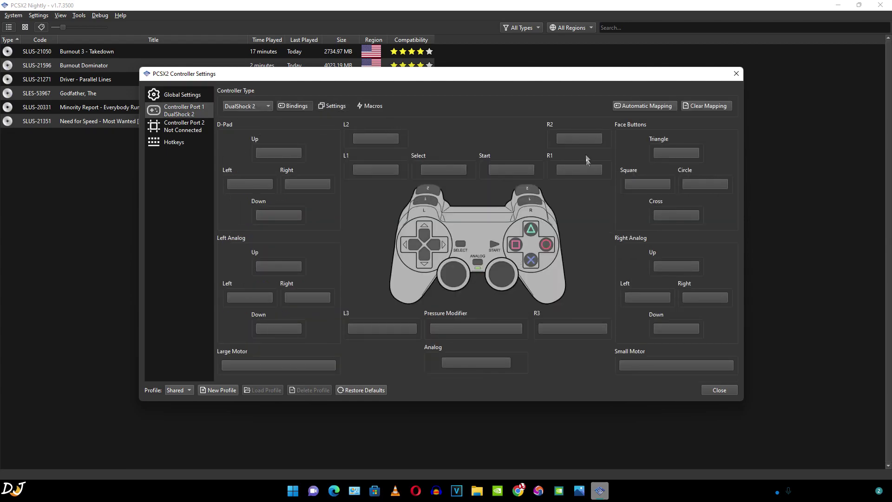
pyautogui.click(645, 106)
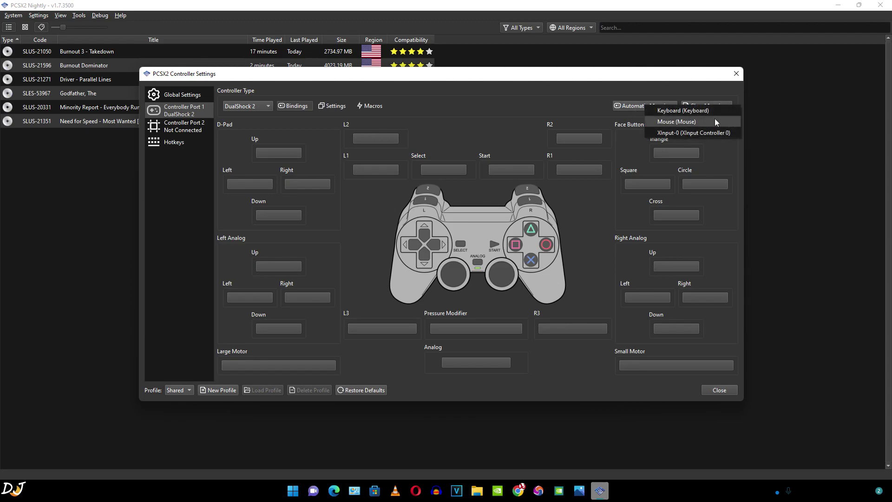
pyautogui.click(698, 133)
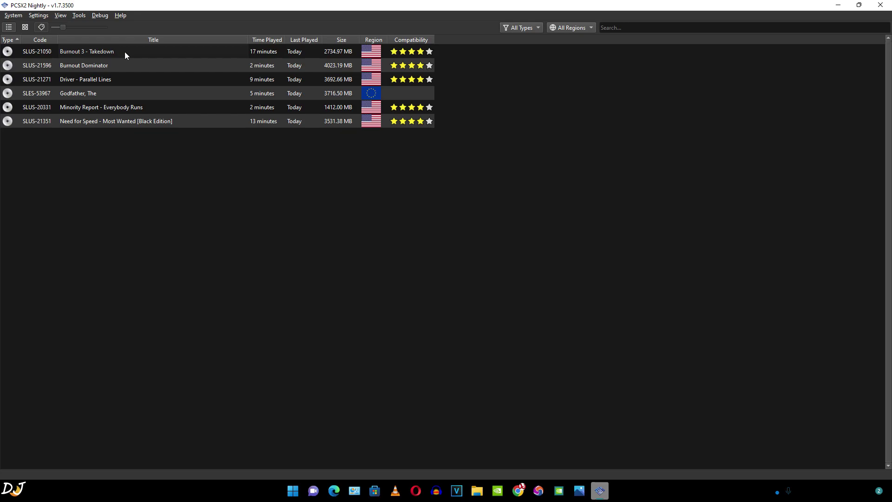
# - Open the properties of Burnout 3 - Takedown and toggle Enable Cheats in its emulation settings
pyautogui.rightClick(125, 52)
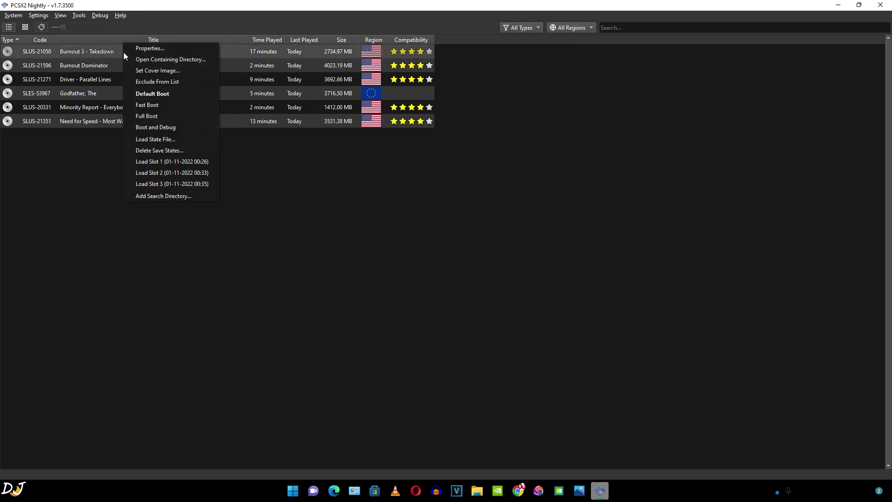
pyautogui.click(161, 49)
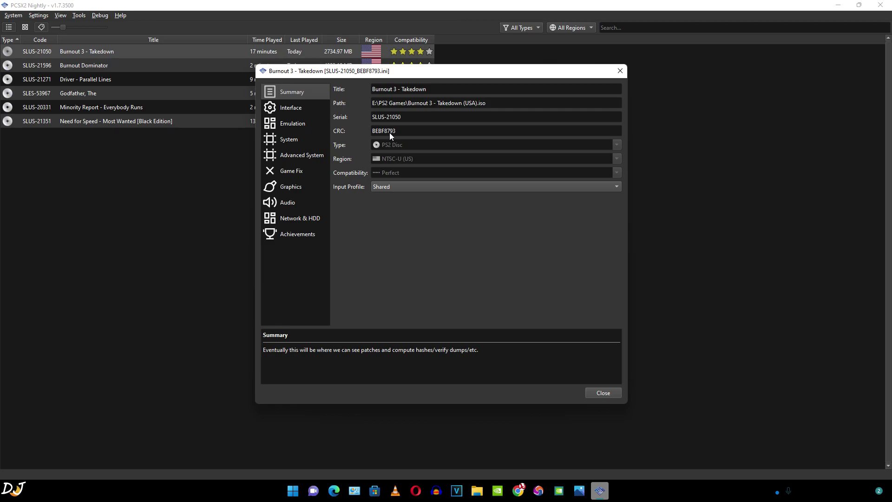
pyautogui.click(292, 108)
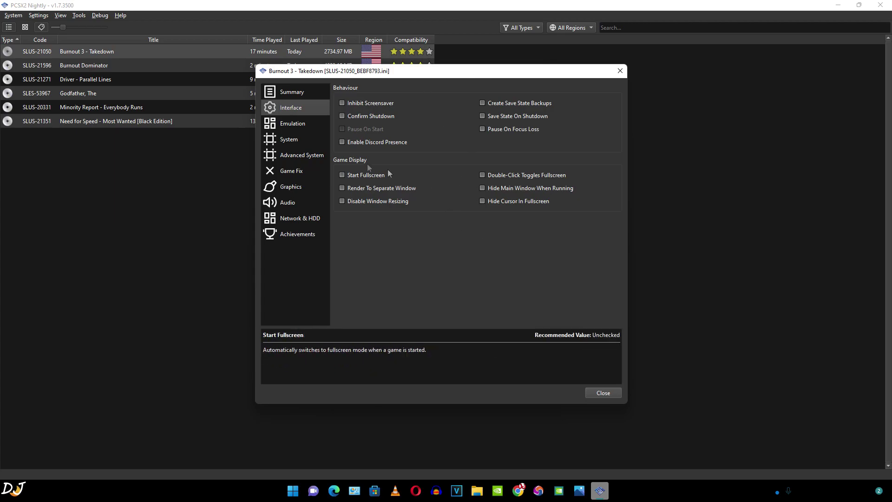
pyautogui.click(295, 124)
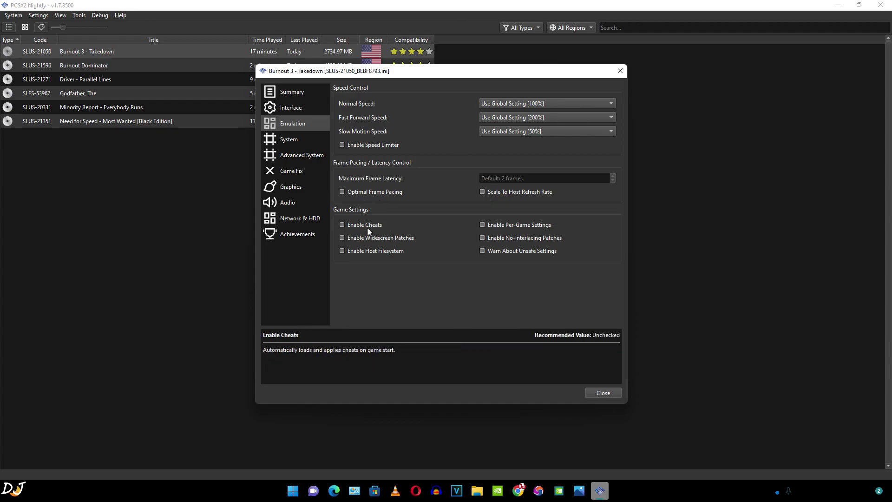
pyautogui.click(343, 225)
# - Review the game's System, Advanced System and Game Fix settings, and its graphics display and rendering options
pyautogui.click(293, 142)
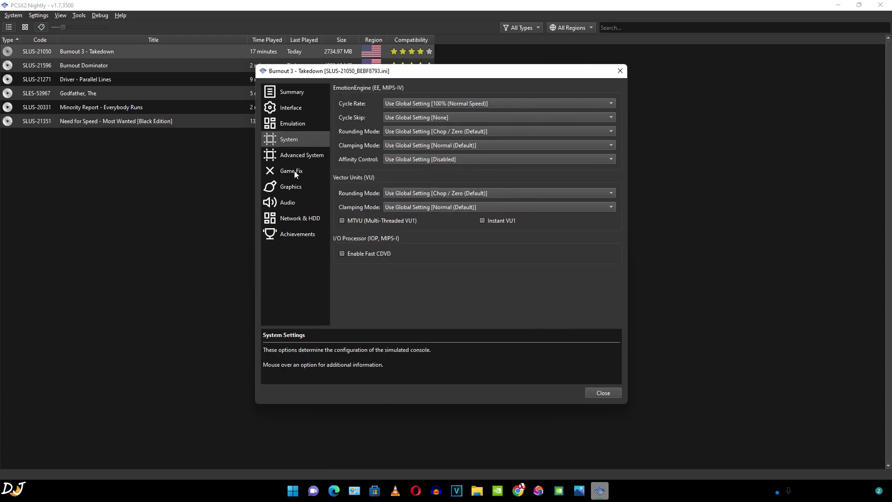
pyautogui.click(295, 156)
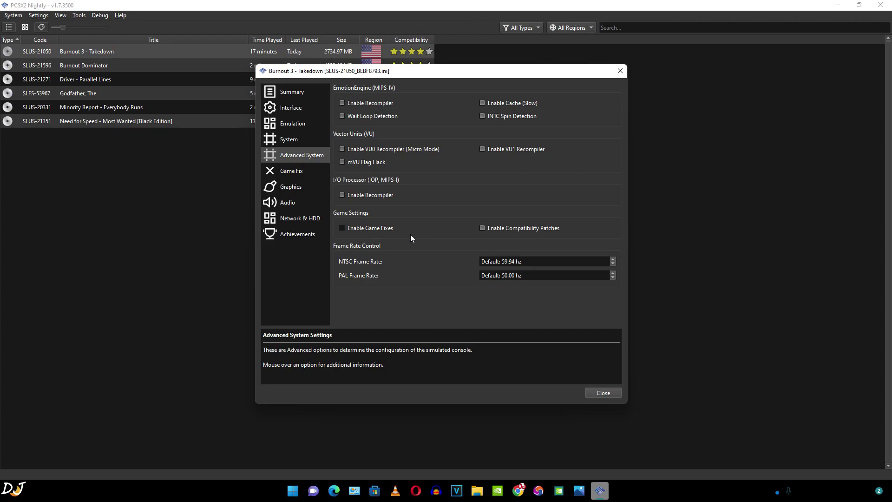
pyautogui.click(296, 172)
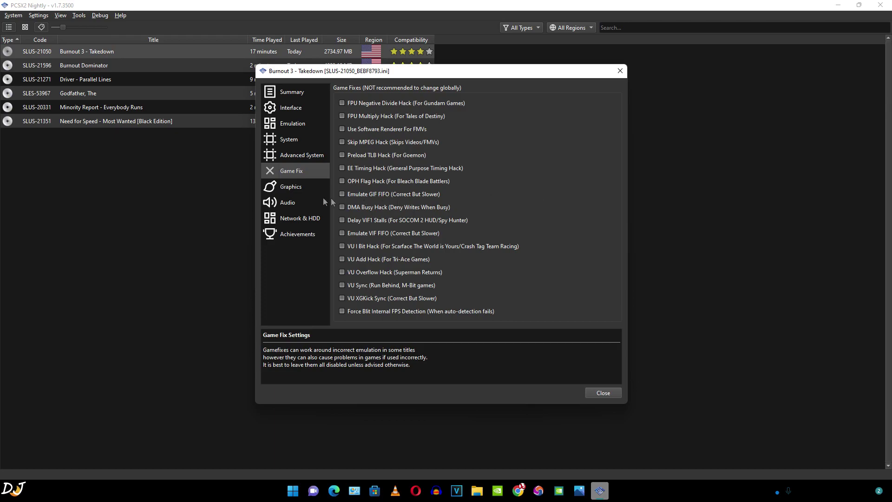
pyautogui.click(297, 188)
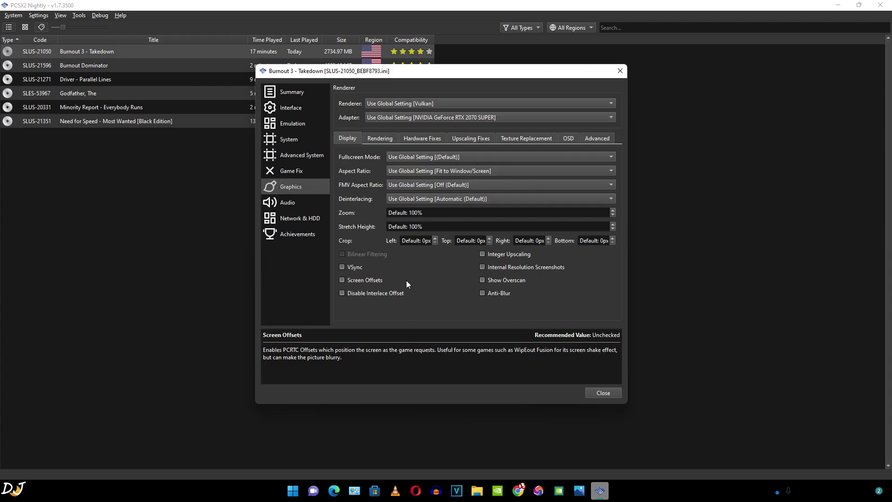
pyautogui.click(385, 140)
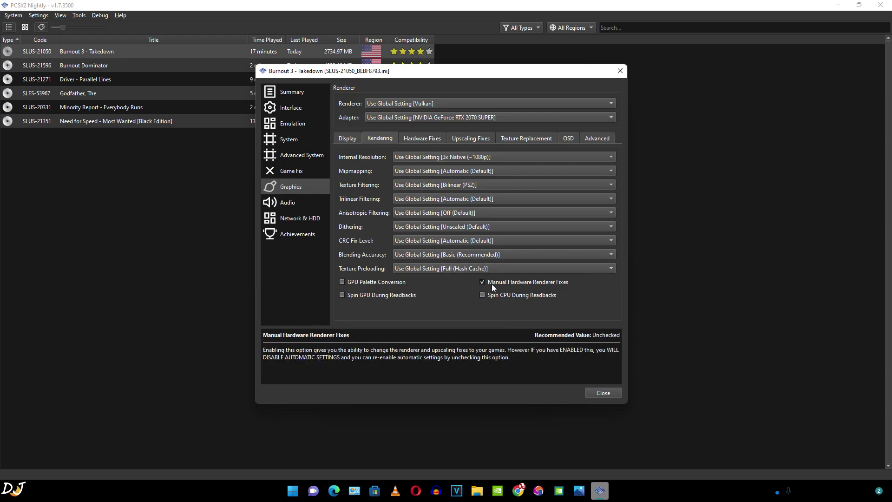
# - In the game's hardware fixes, try Software CLUT Render at 1 (Normal) and set it back to 0 (Disabled)
pyautogui.click(437, 141)
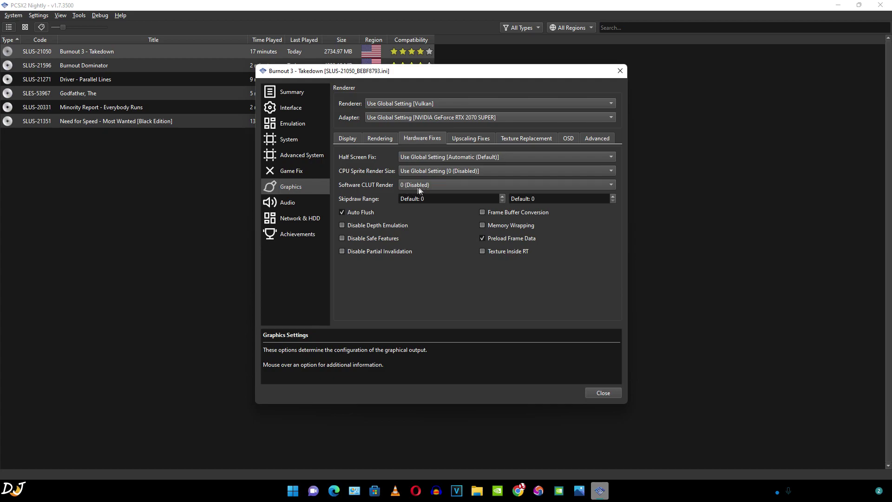
pyautogui.click(569, 182)
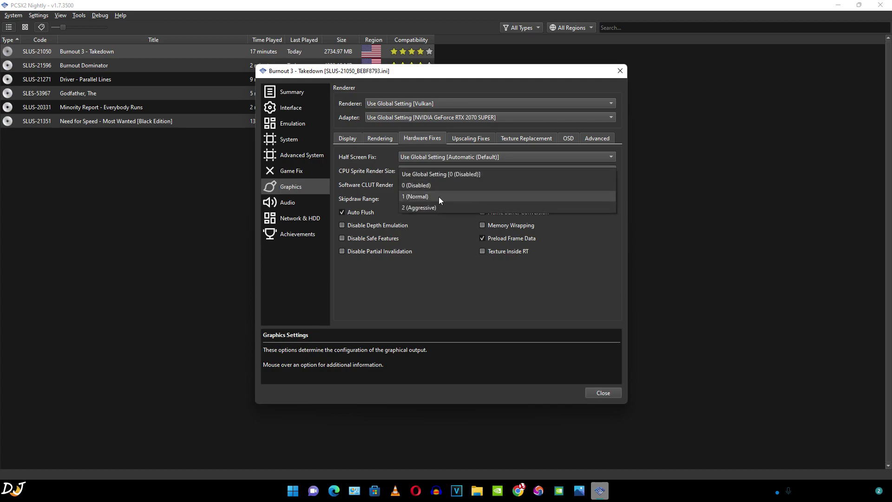
pyautogui.click(405, 199)
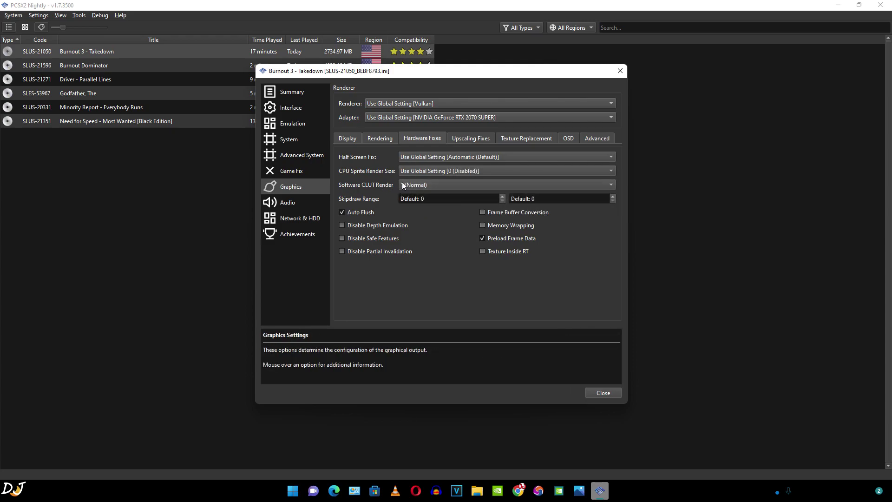
pyautogui.click(415, 185)
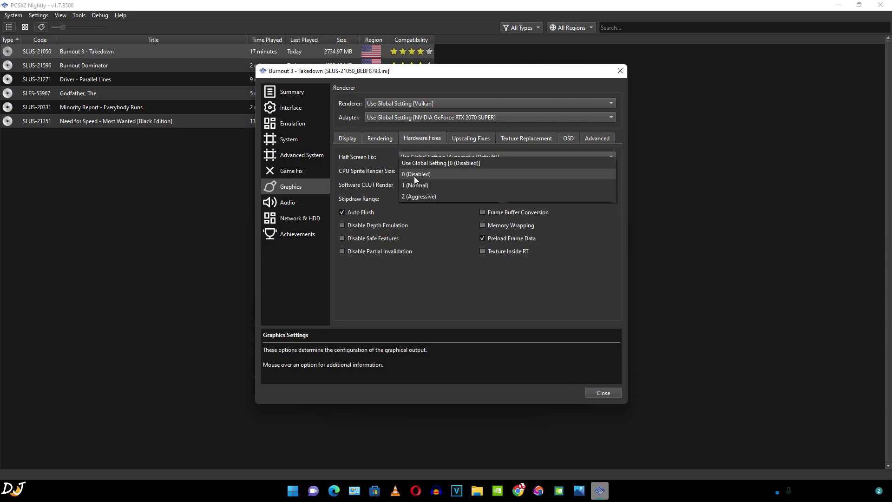
pyautogui.click(414, 176)
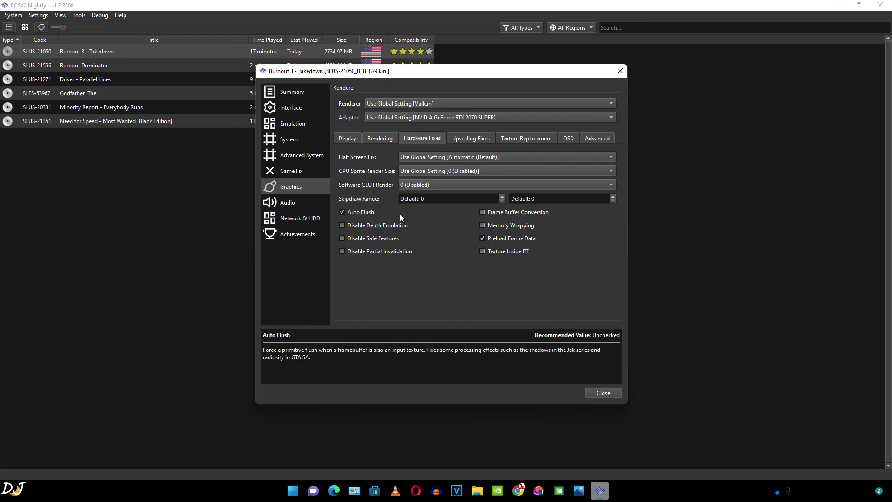